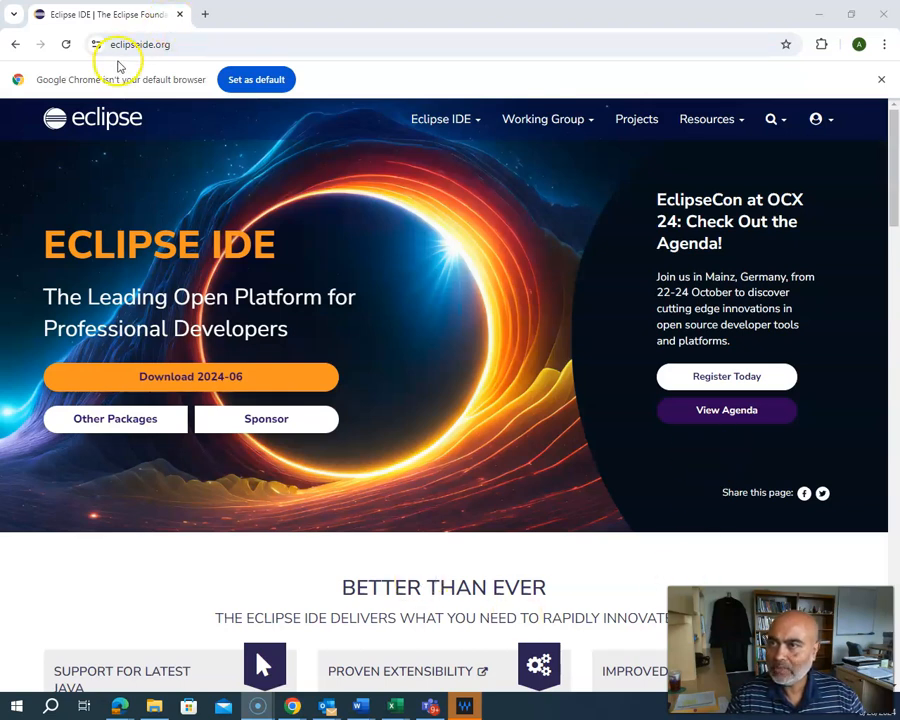
pyautogui.click(173, 44)
pyautogui.write('g')
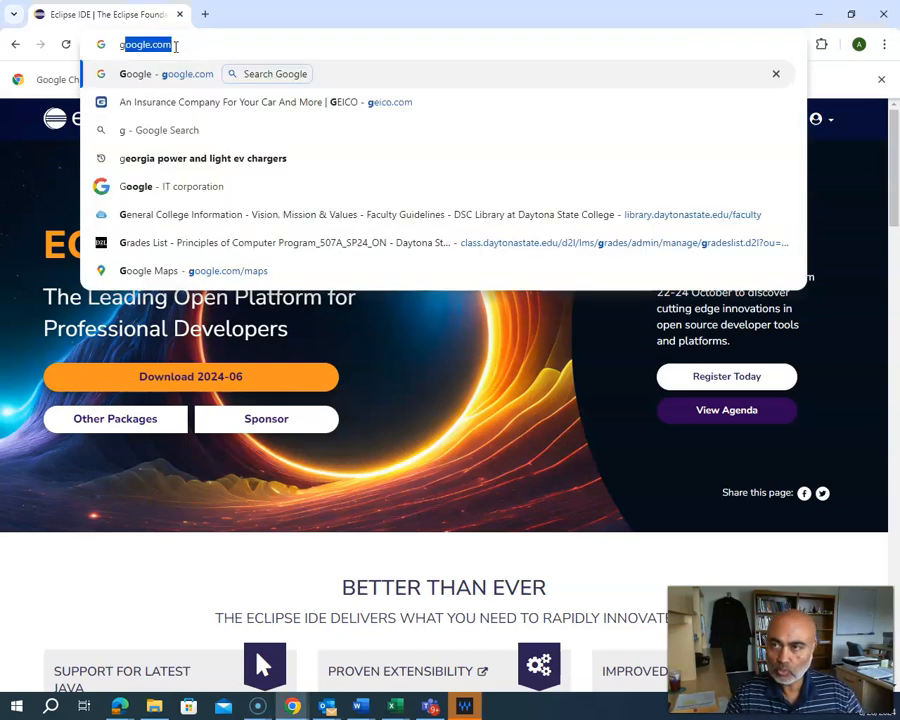
pyautogui.press('Return')
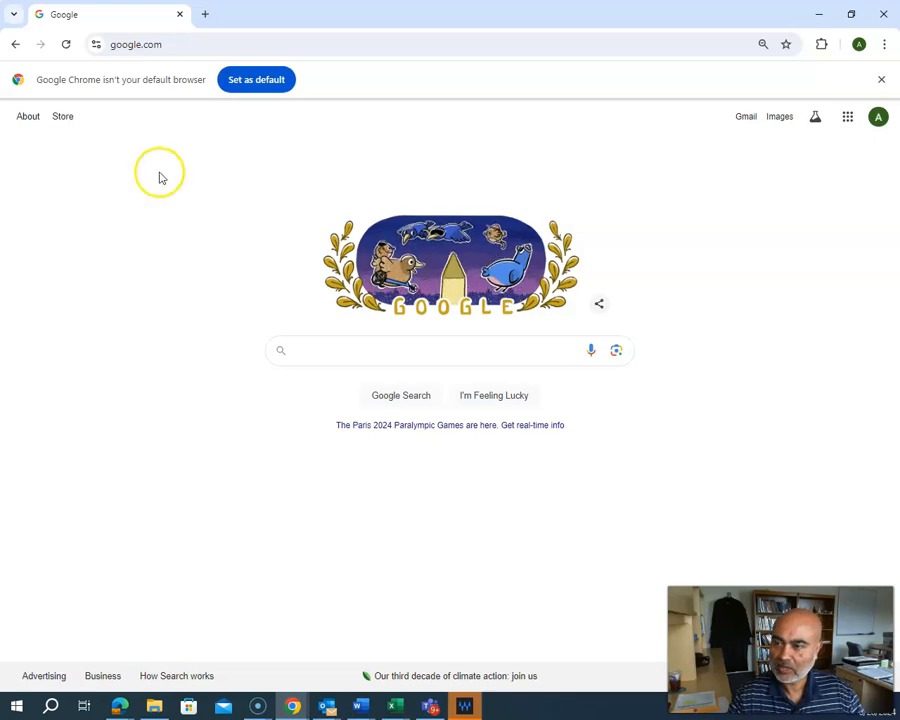
pyautogui.write('ec')
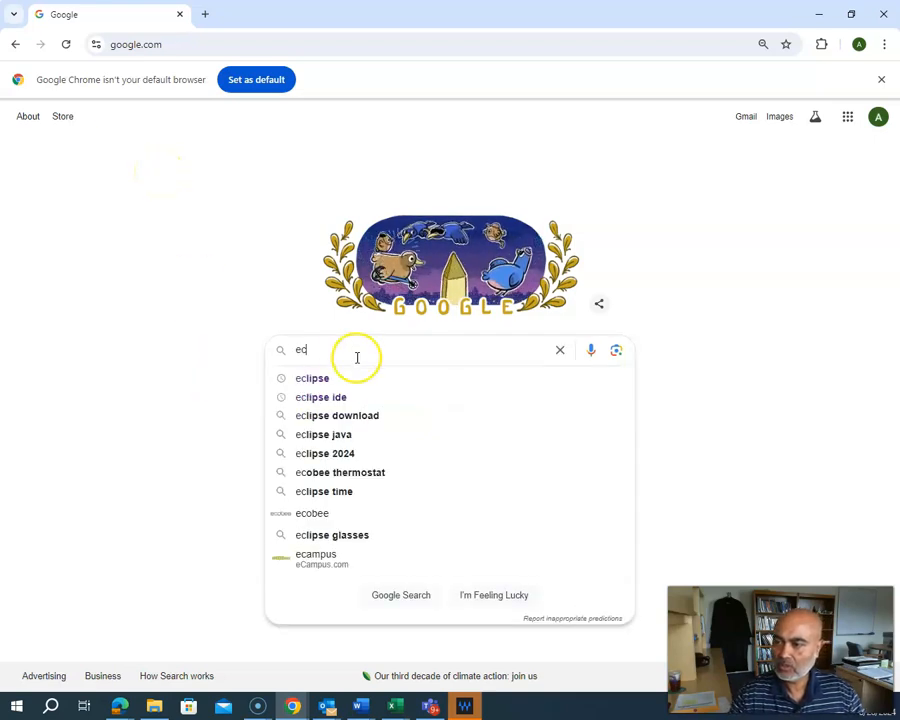
pyautogui.click(340, 415)
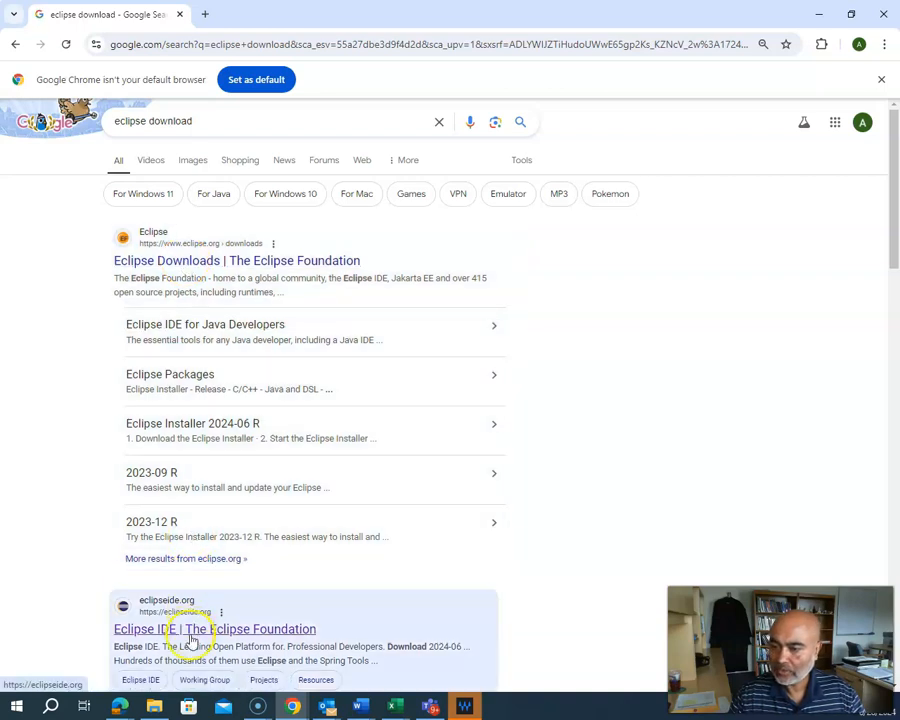
pyautogui.click(197, 262)
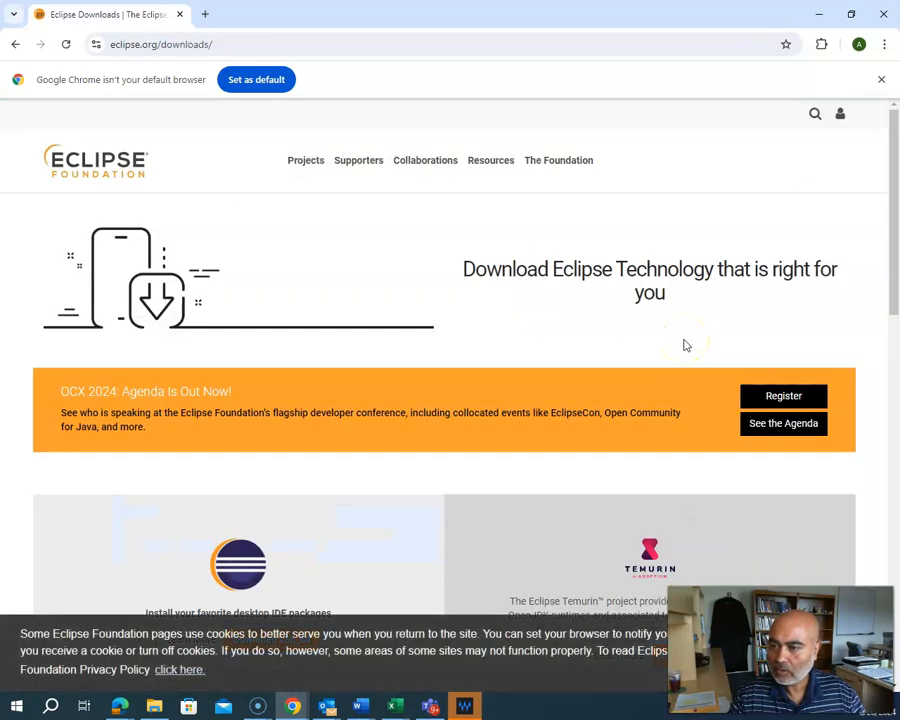
pyautogui.scroll(-3, 492, 452)
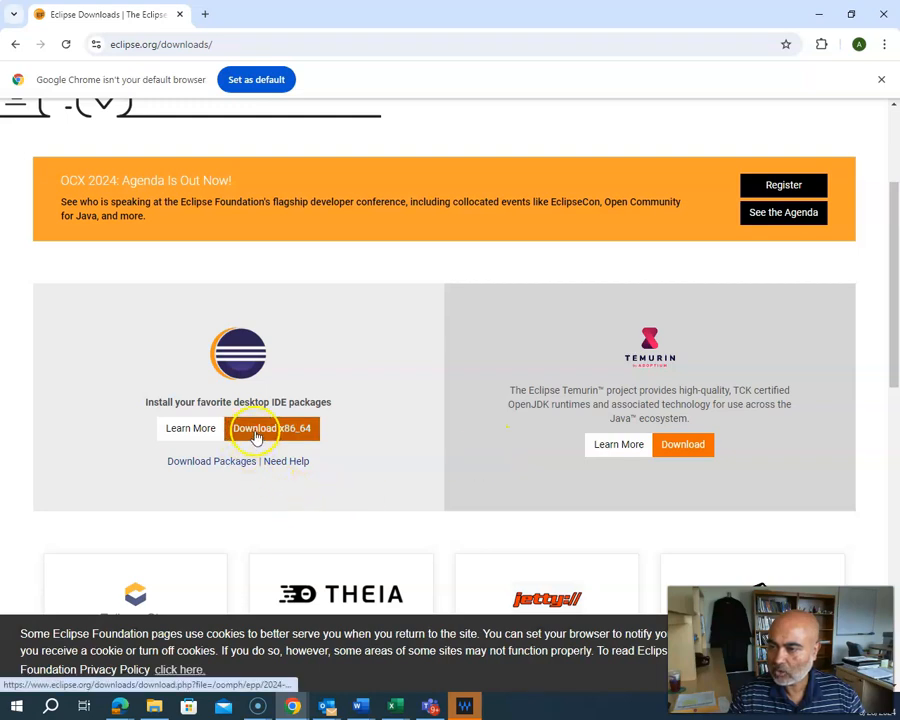
pyautogui.click(17, 47)
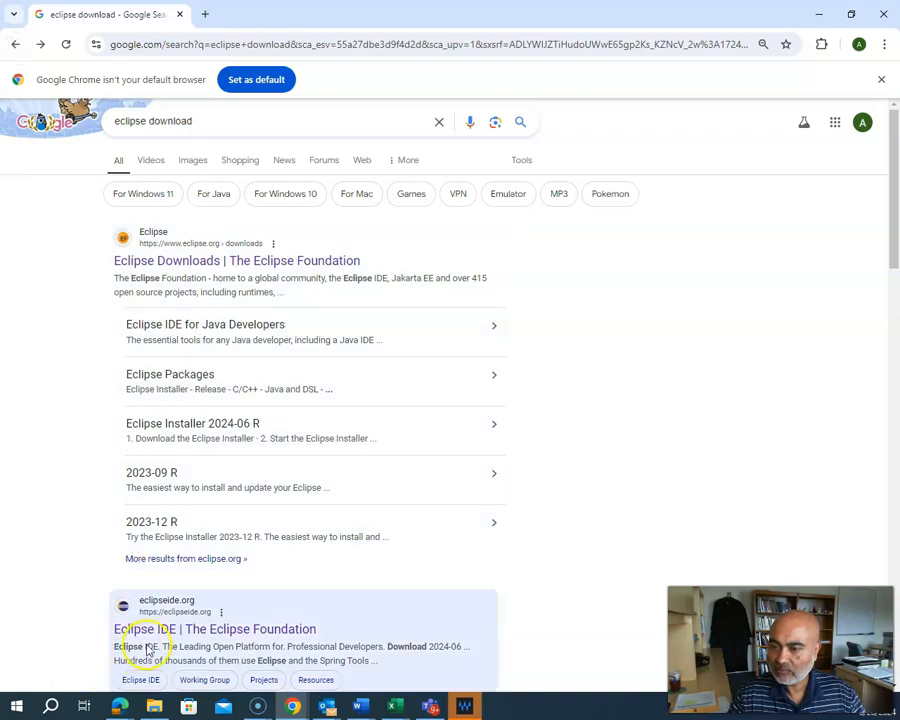
pyautogui.click(182, 631)
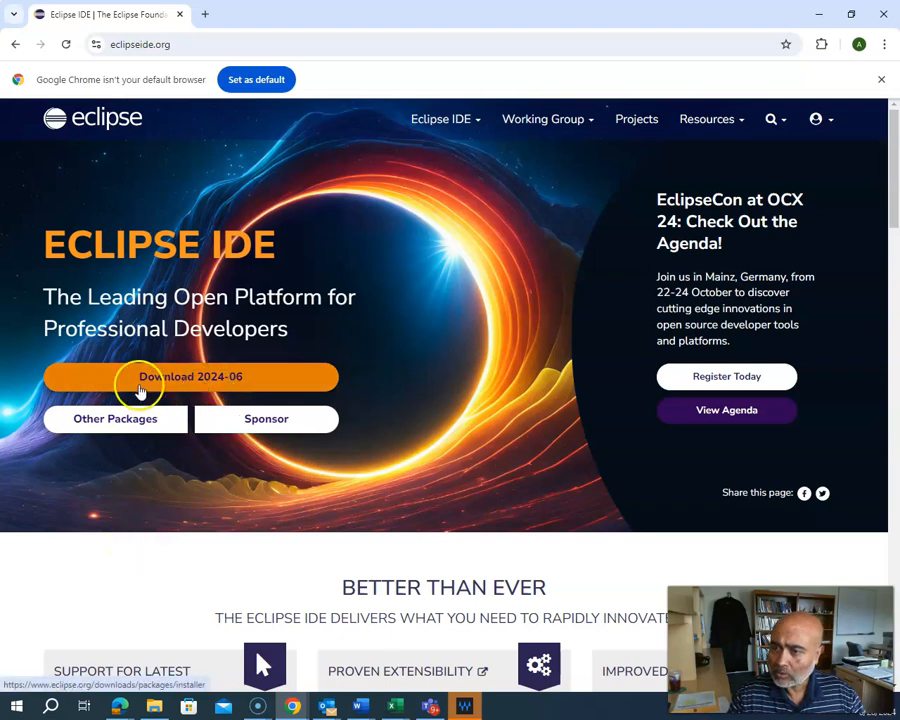
# Step: Download eclipse-inst-jre-win64.exe, the Windows x86_64 Eclipse Installer 2024-06, from the mirror page
pyautogui.click(198, 378)
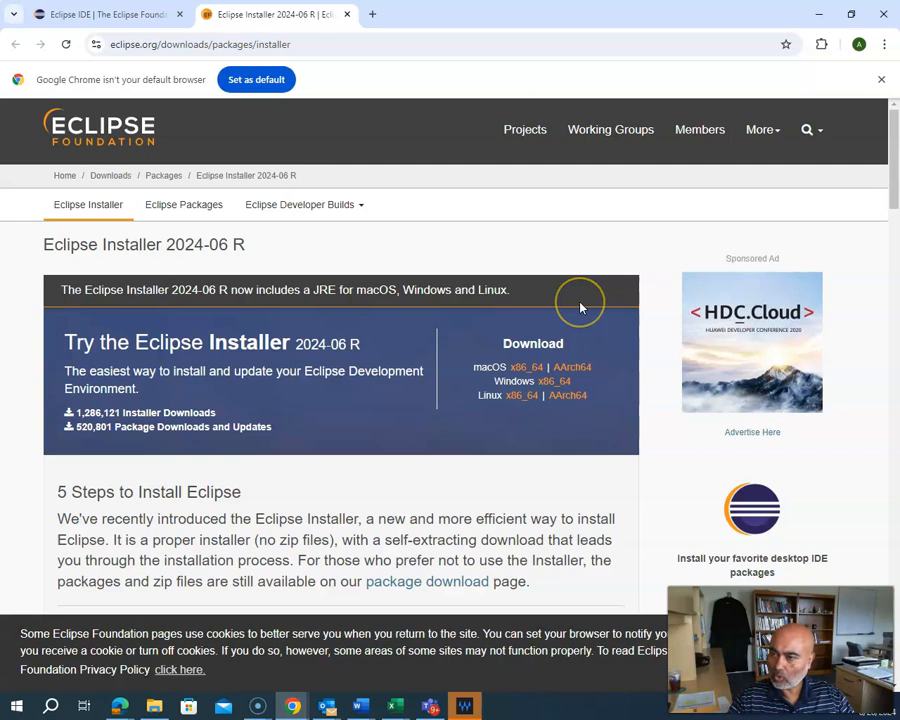
pyautogui.click(548, 385)
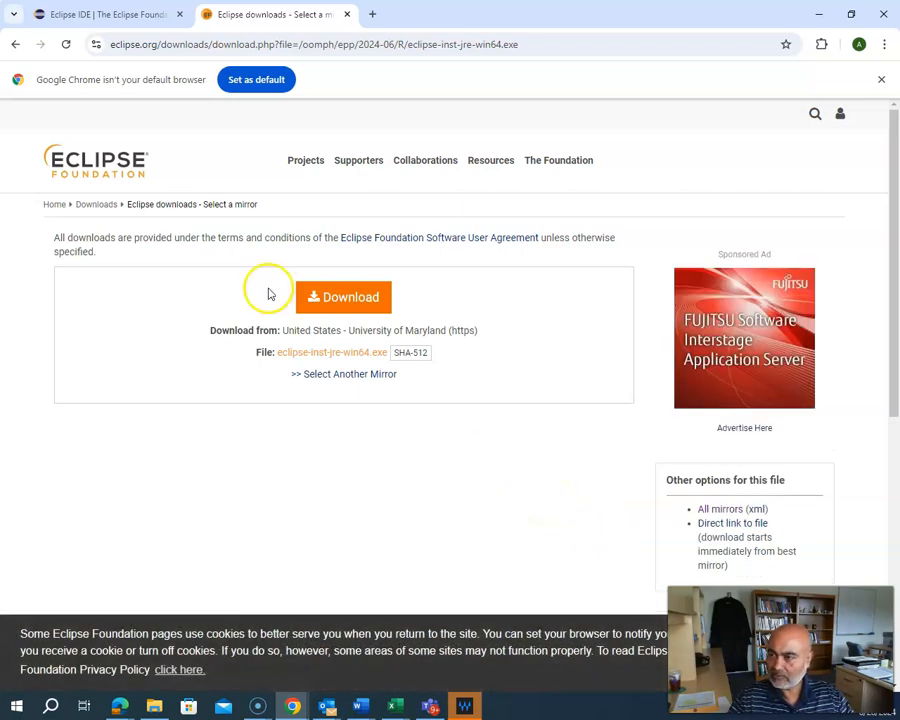
pyautogui.click(343, 298)
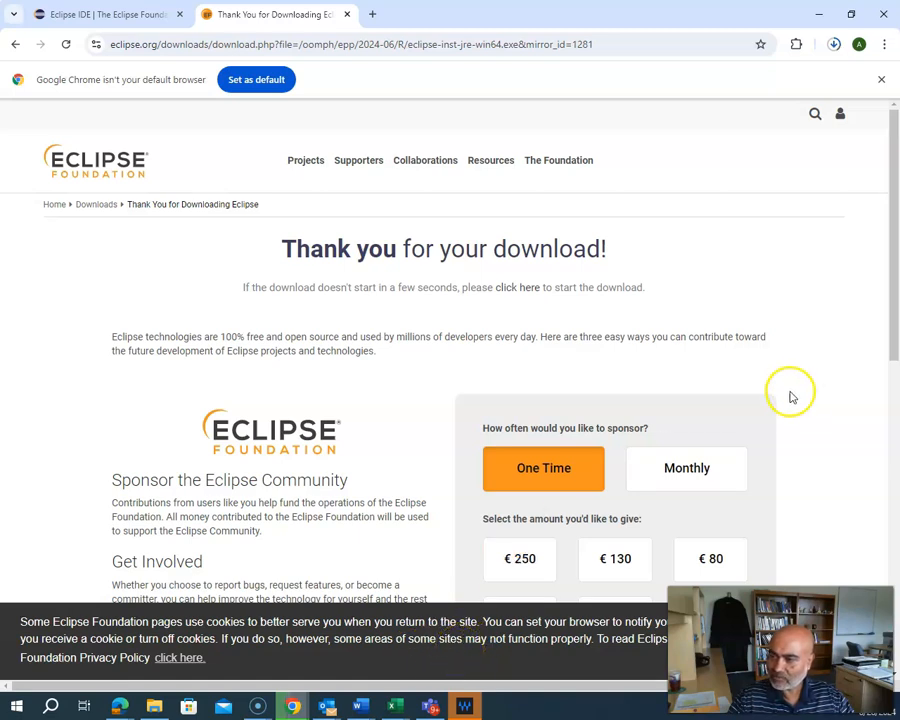
# Step: Run eclipse-inst-jre-win64.exe from Chrome's recent downloads to open the Eclipse Installer
pyautogui.scroll(-2, 380, 433)
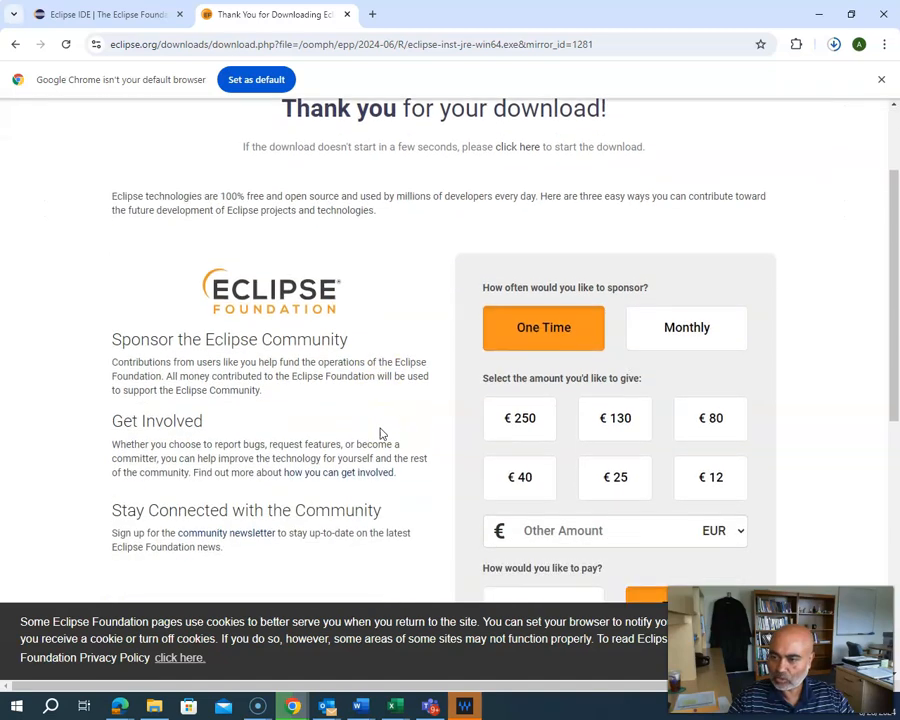
pyautogui.click(838, 66)
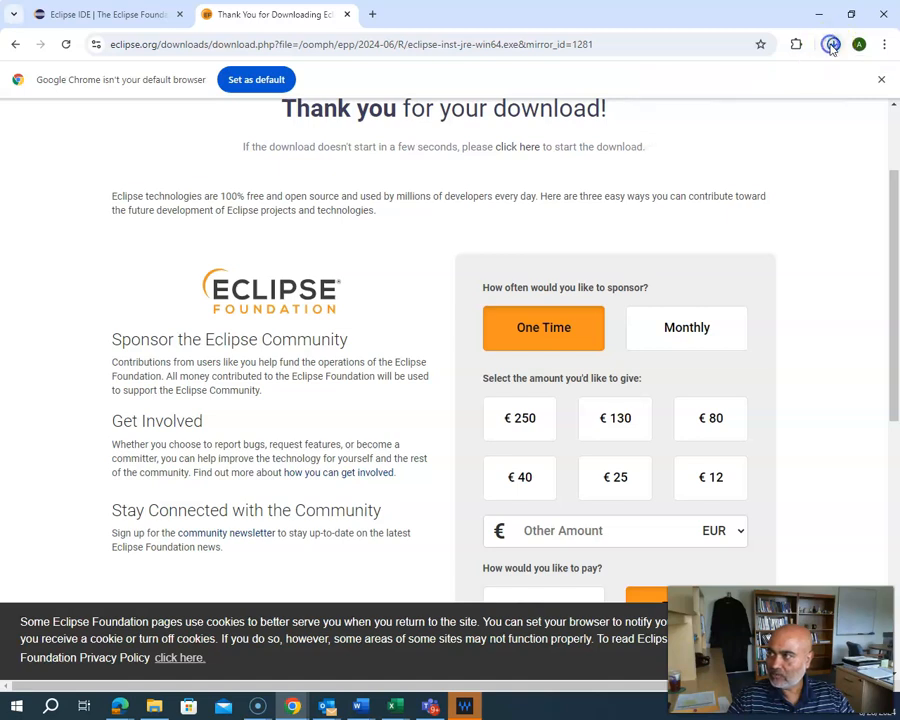
pyautogui.click(667, 80)
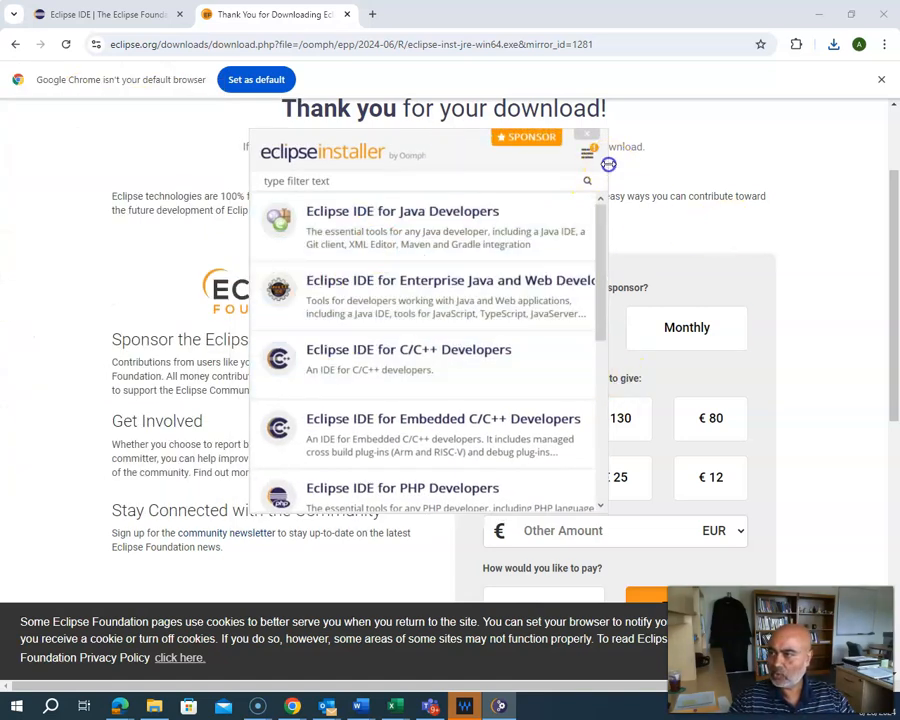
# Step: Widen the installer and install Eclipse IDE for Java Developers with the default folder and shortcuts
pyautogui.moveTo(605, 170); pyautogui.dragTo(790, 172)
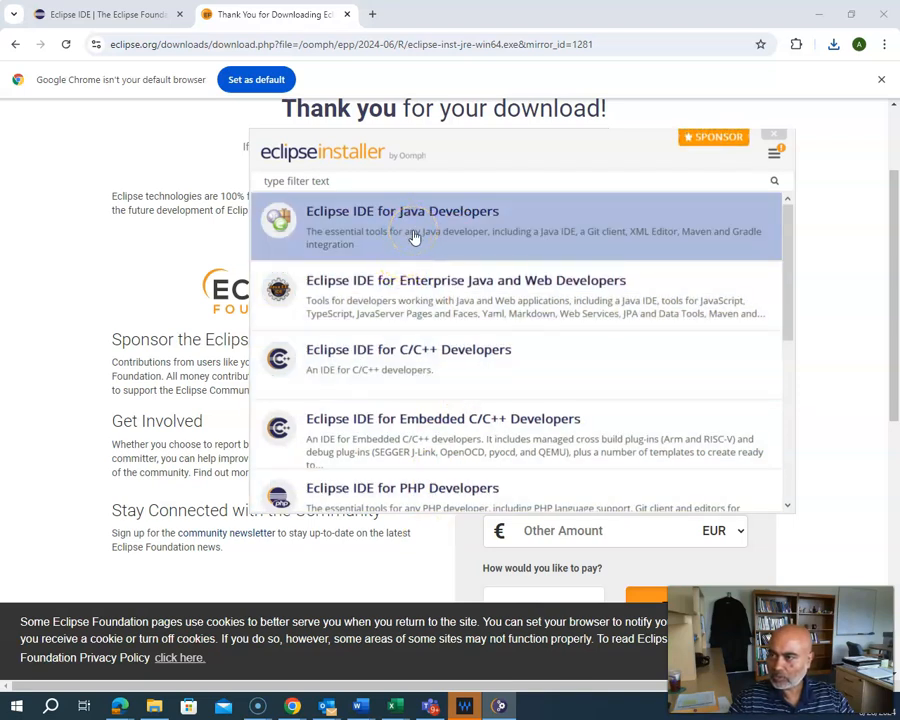
pyautogui.click(413, 232)
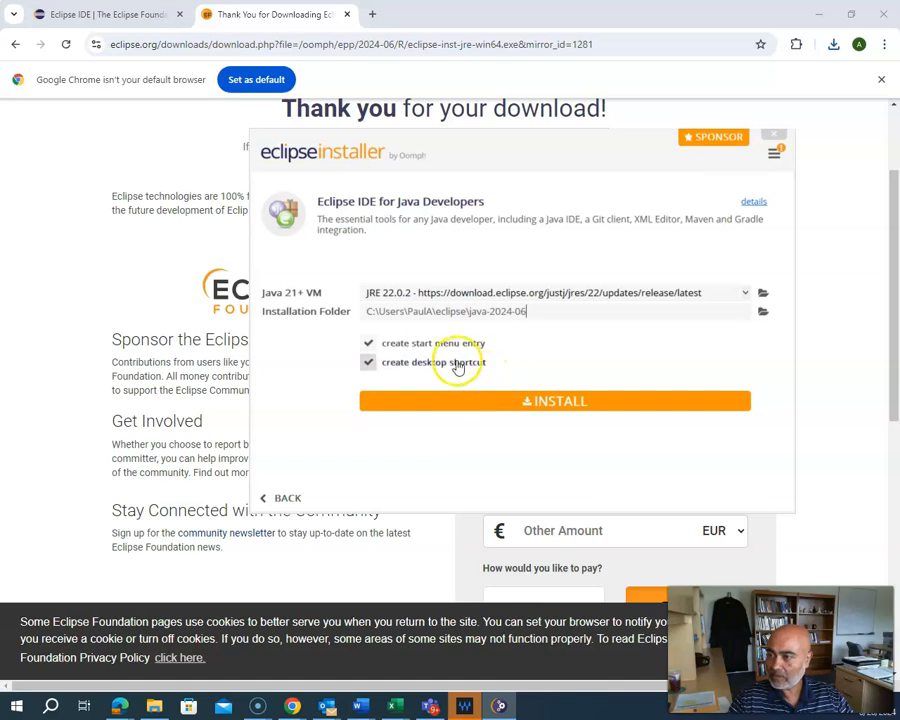
pyautogui.click(551, 404)
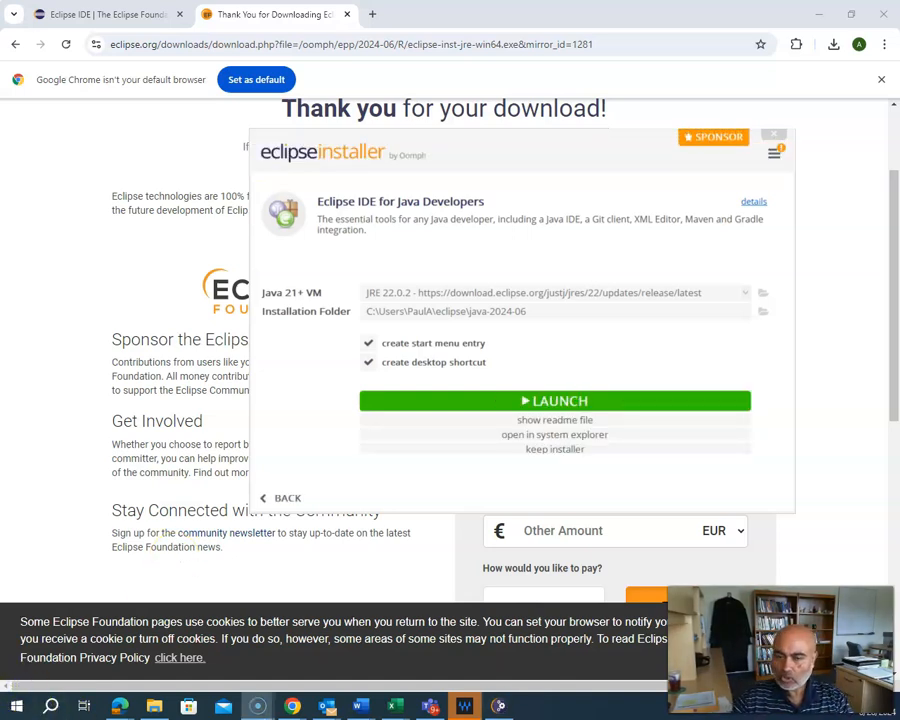
# Step: Launch Eclipse on eclipse-workspace, saved as the default workspace without asking again
pyautogui.click(559, 401)
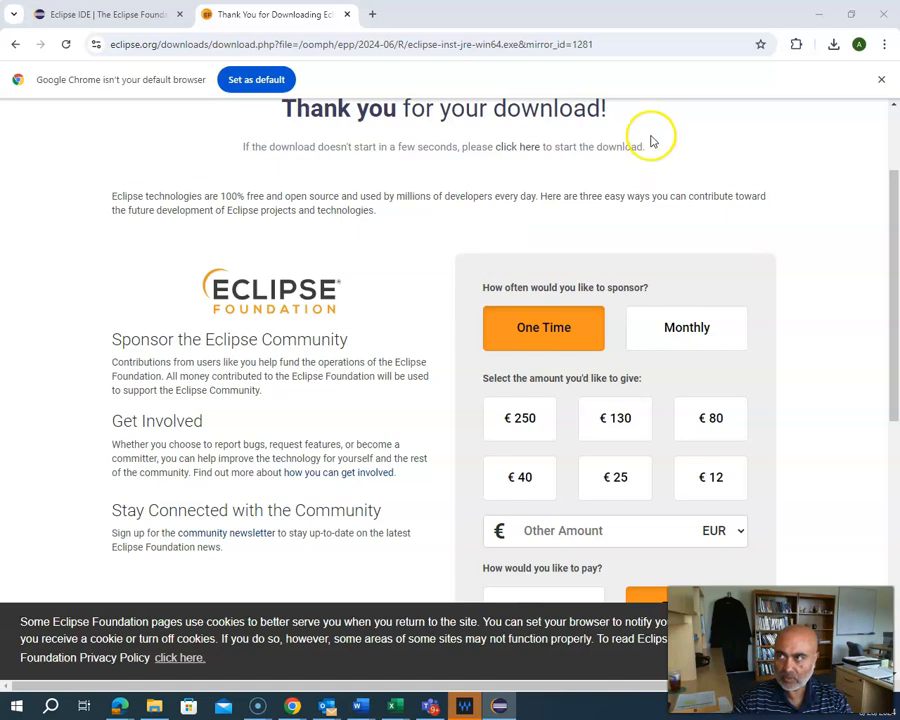
pyautogui.click(822, 15)
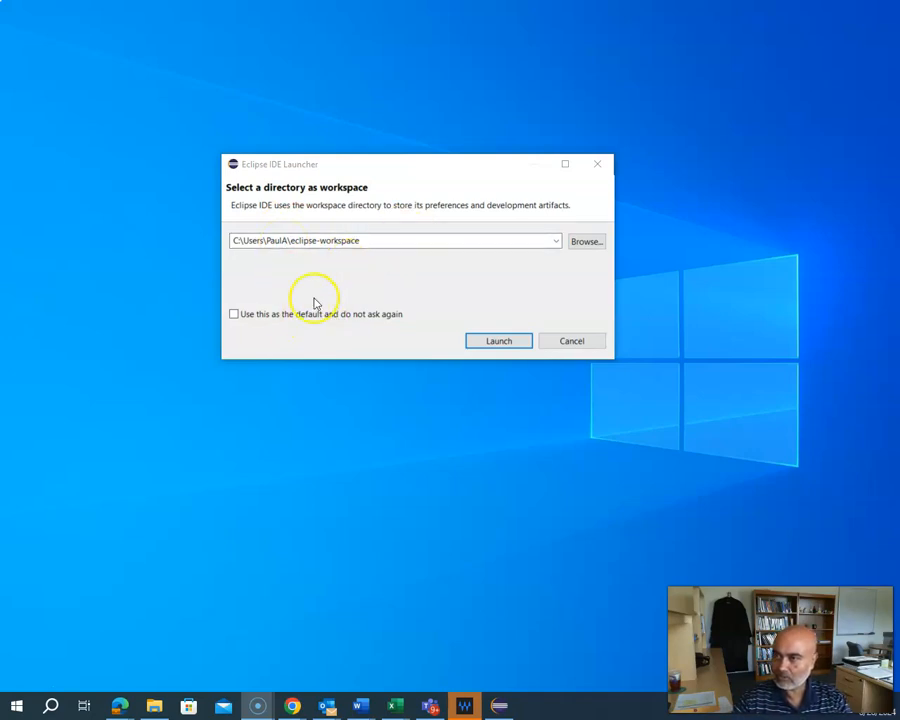
pyautogui.click(234, 314)
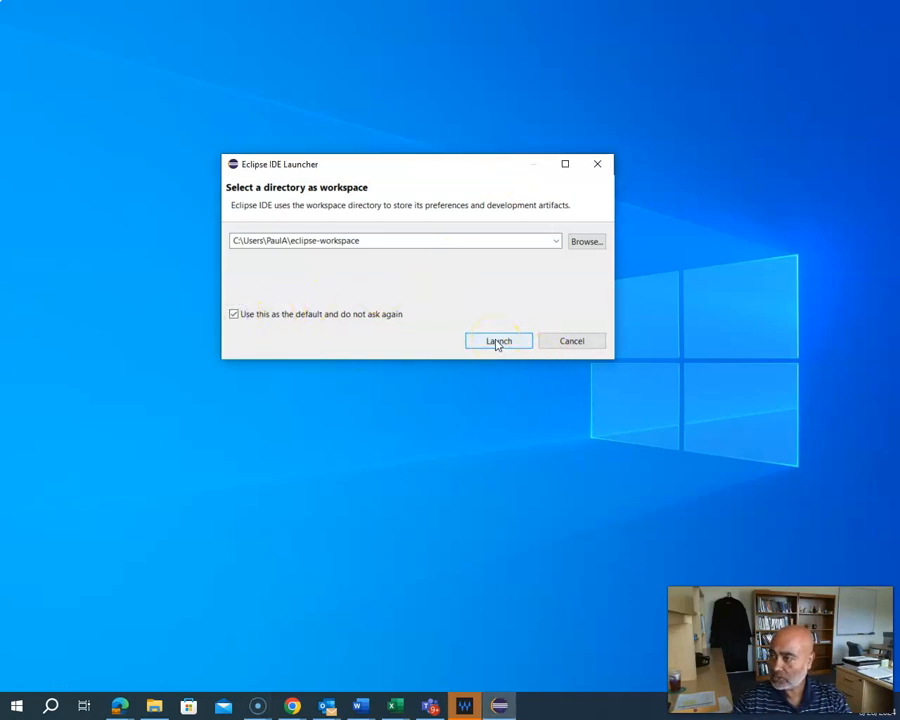
pyautogui.click(497, 341)
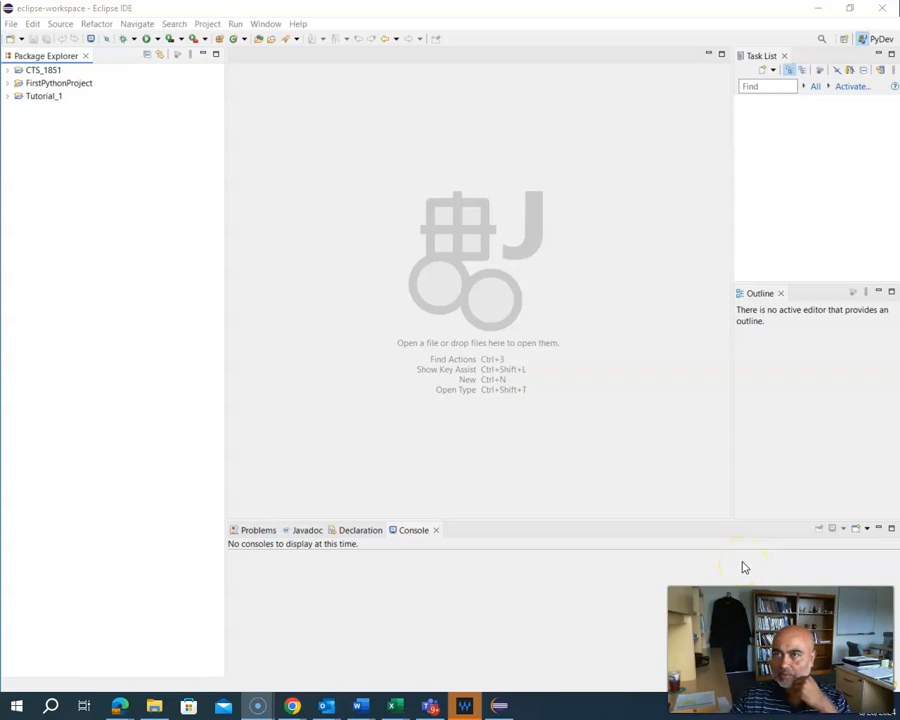
# Step: Create the Java project FirstProject through File > New > Java Project with default build settings
pyautogui.click(11, 24)
pyautogui.moveTo(26, 40)
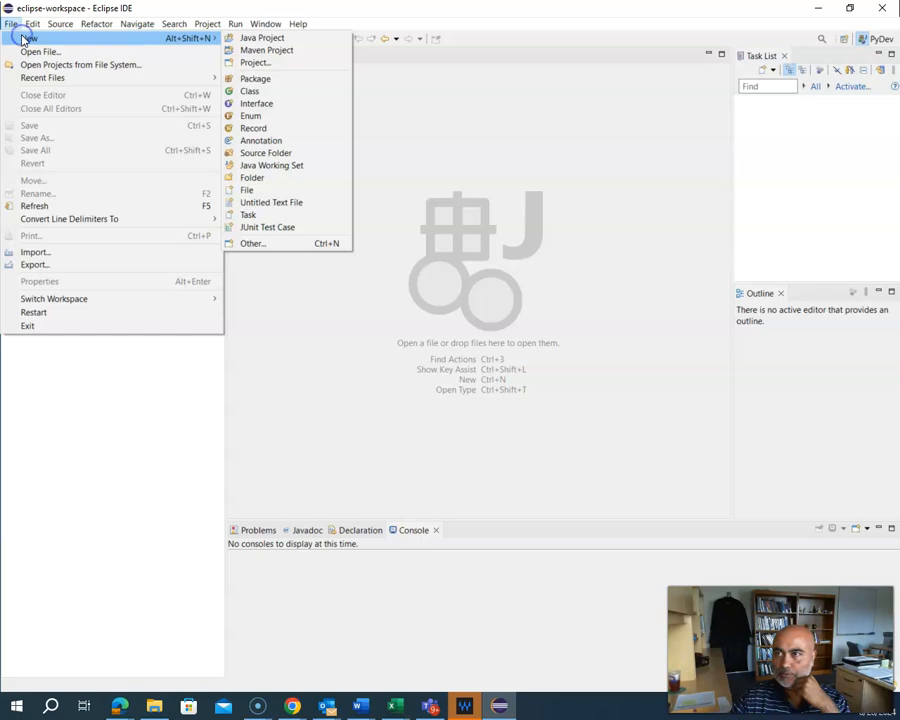
pyautogui.click(252, 40)
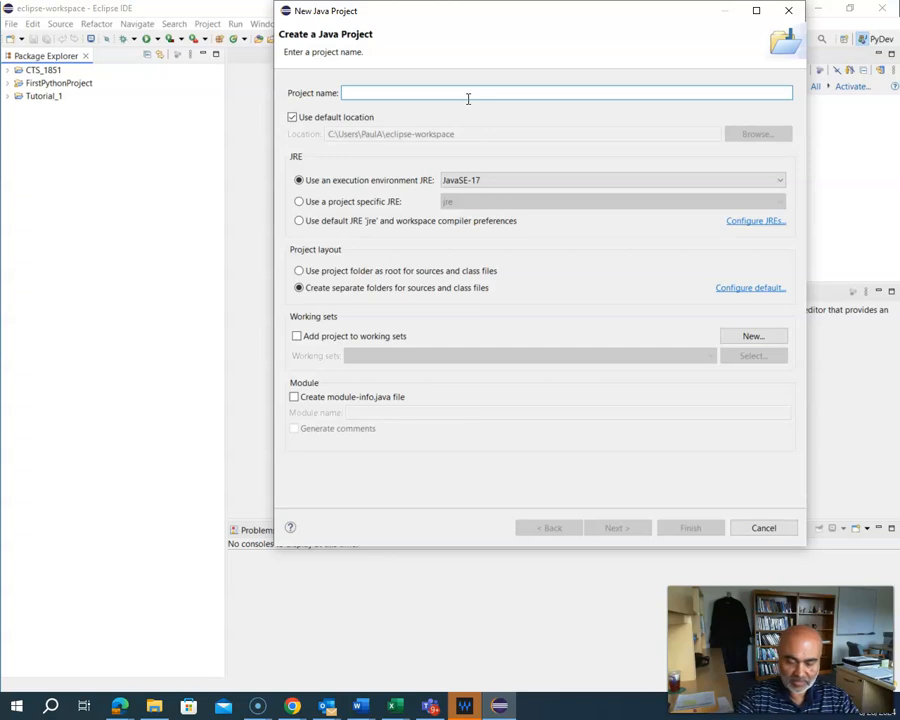
pyautogui.write('T')
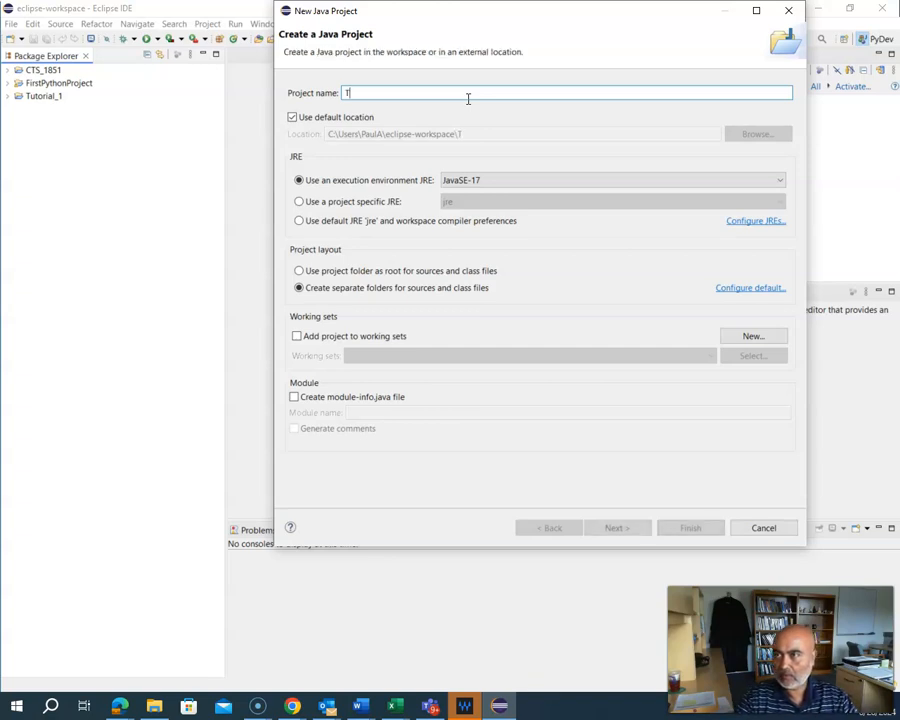
pyautogui.write('Frist')
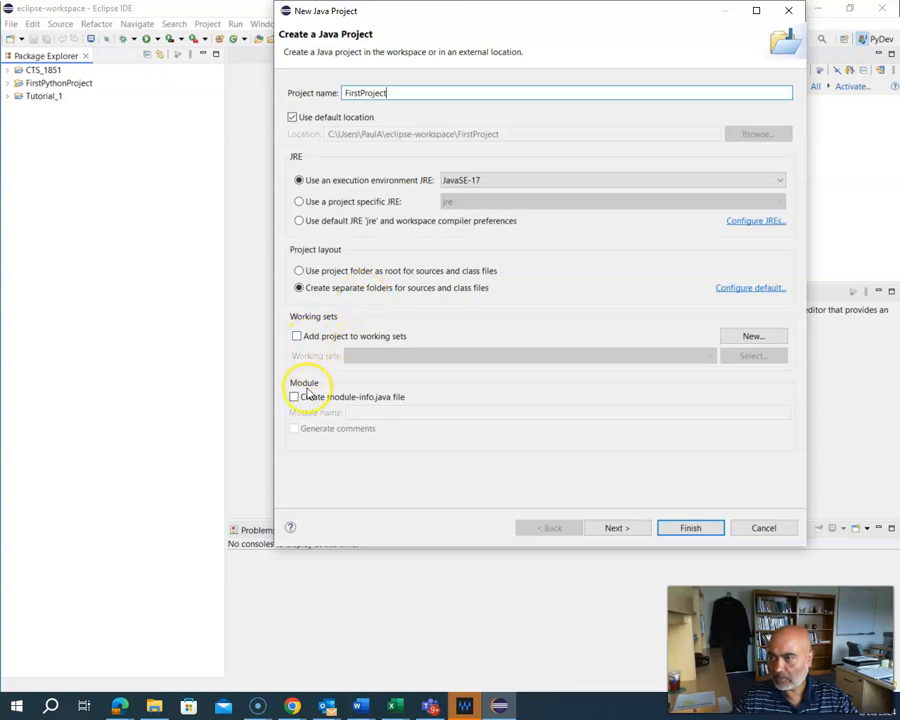
pyautogui.click(612, 529)
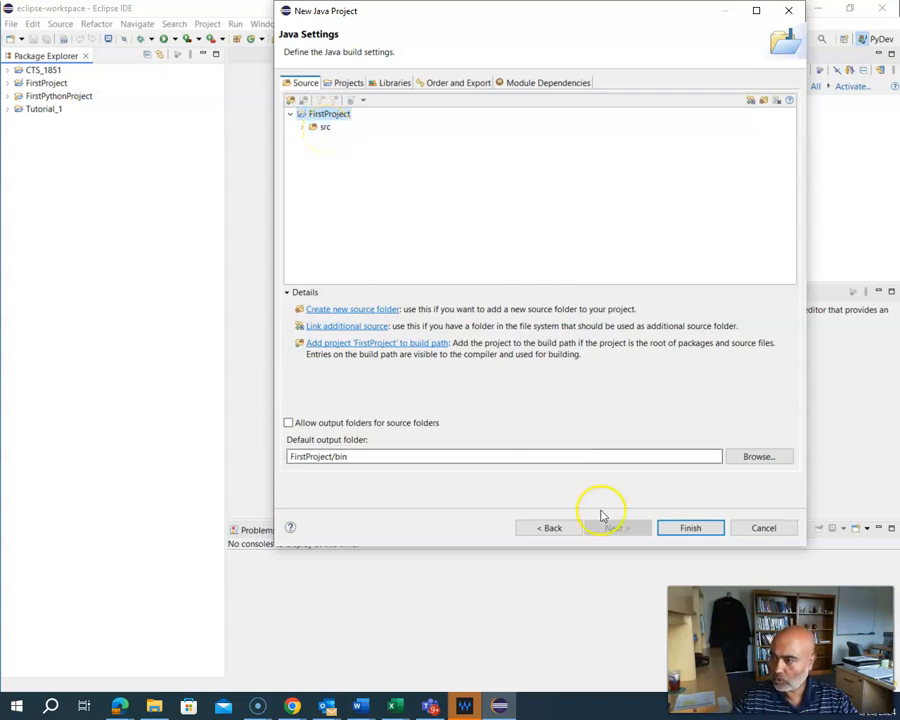
pyautogui.click(688, 527)
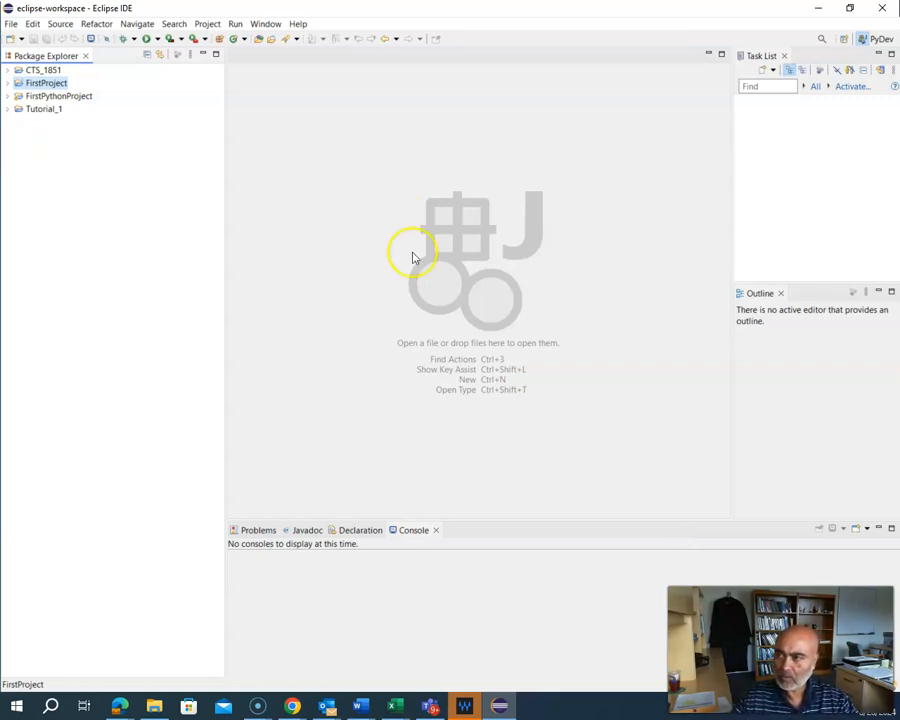
# Step: Add class FirstClass to FirstProject with a main method stub and generated comments
pyautogui.rightClick(34, 84)
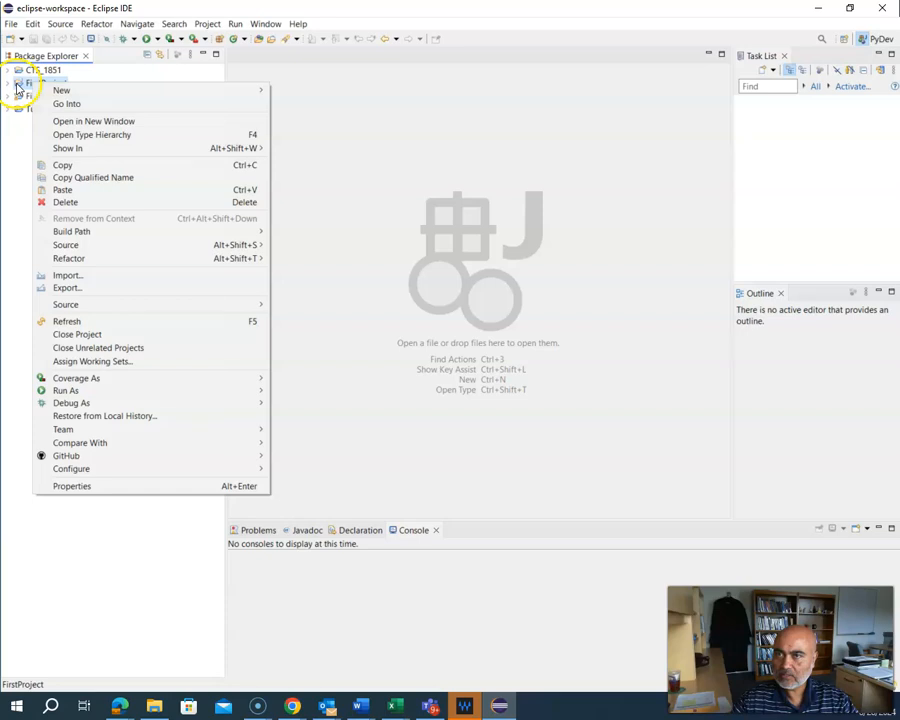
pyautogui.moveTo(80, 93)
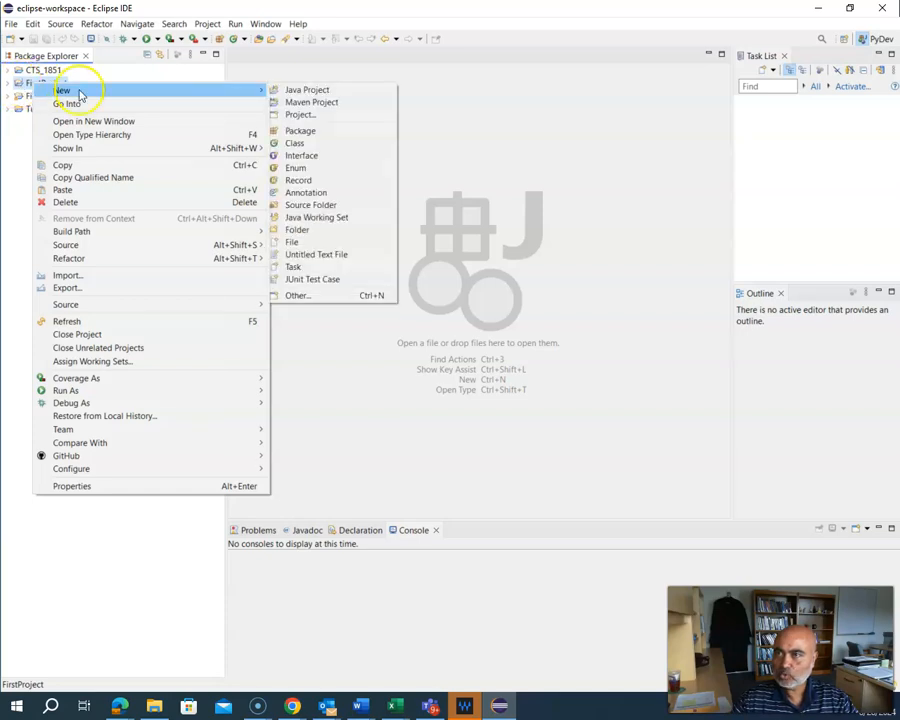
pyautogui.click(300, 143)
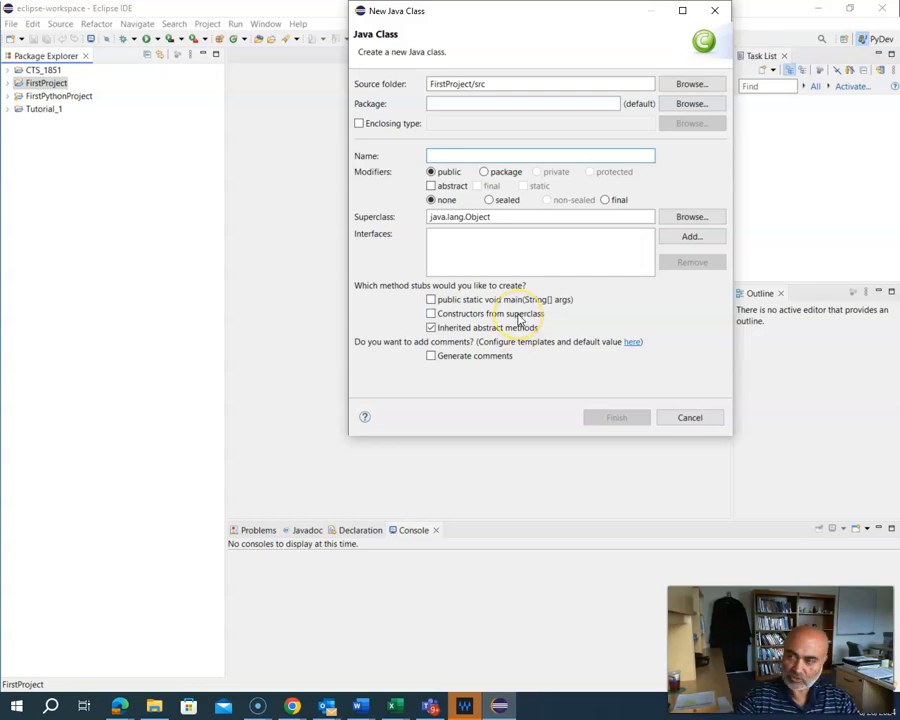
pyautogui.write('Frist')
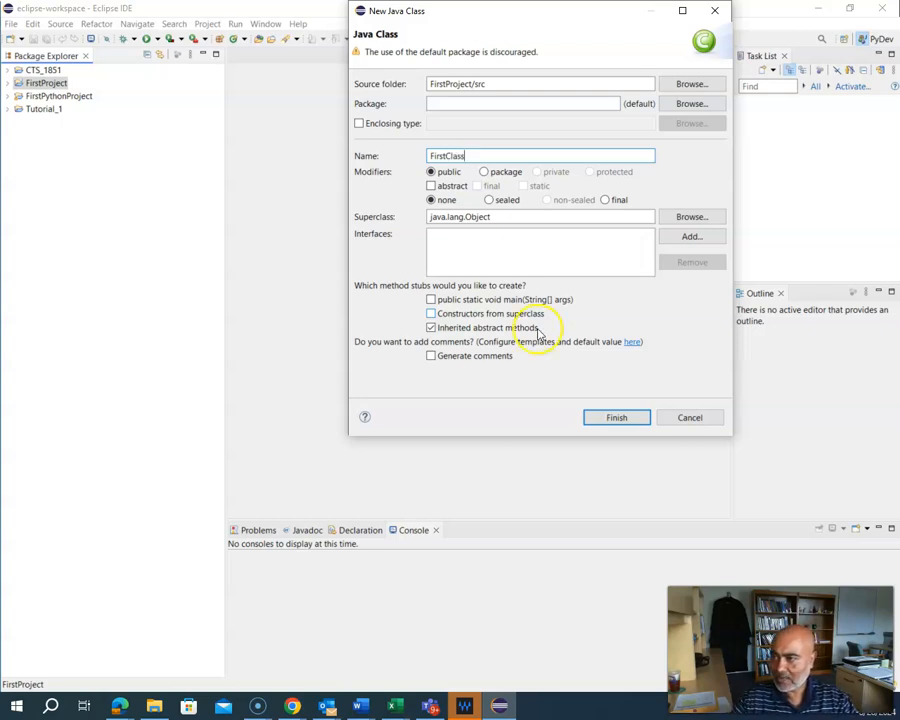
pyautogui.click(431, 300)
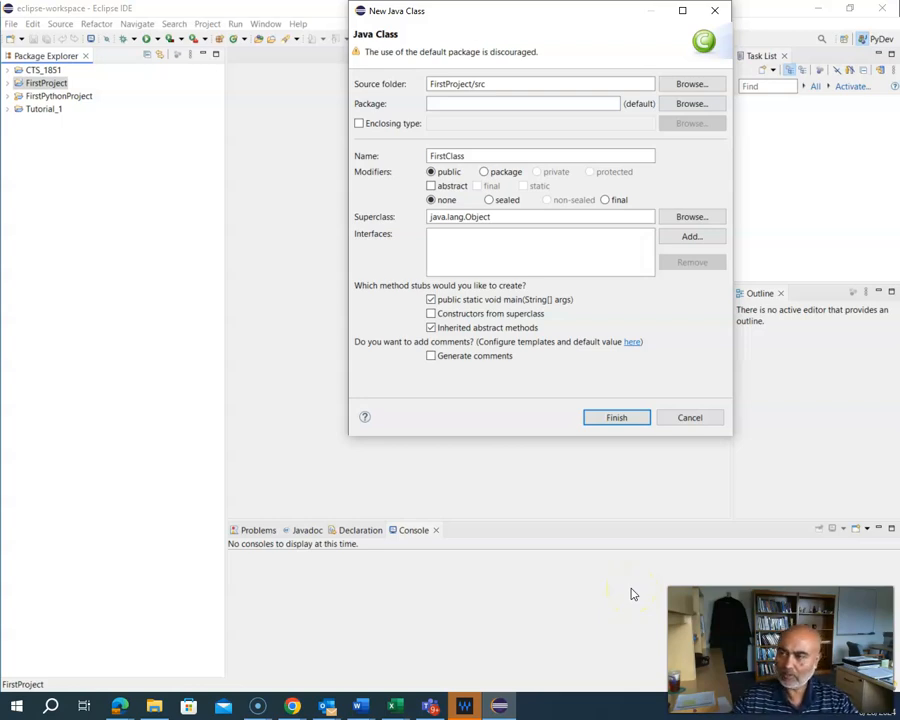
pyautogui.click(432, 357)
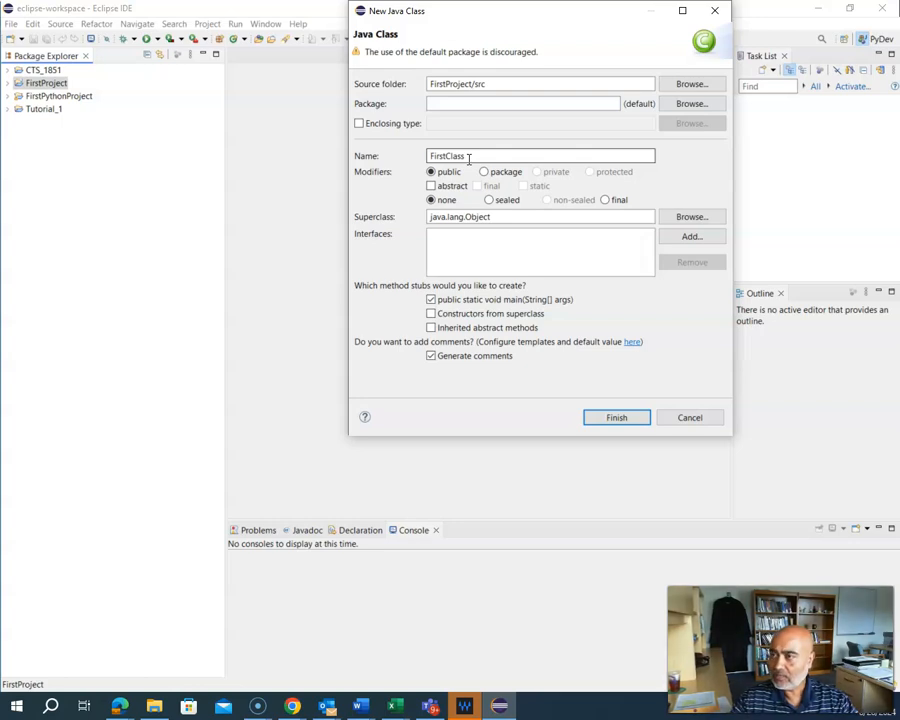
pyautogui.click(618, 417)
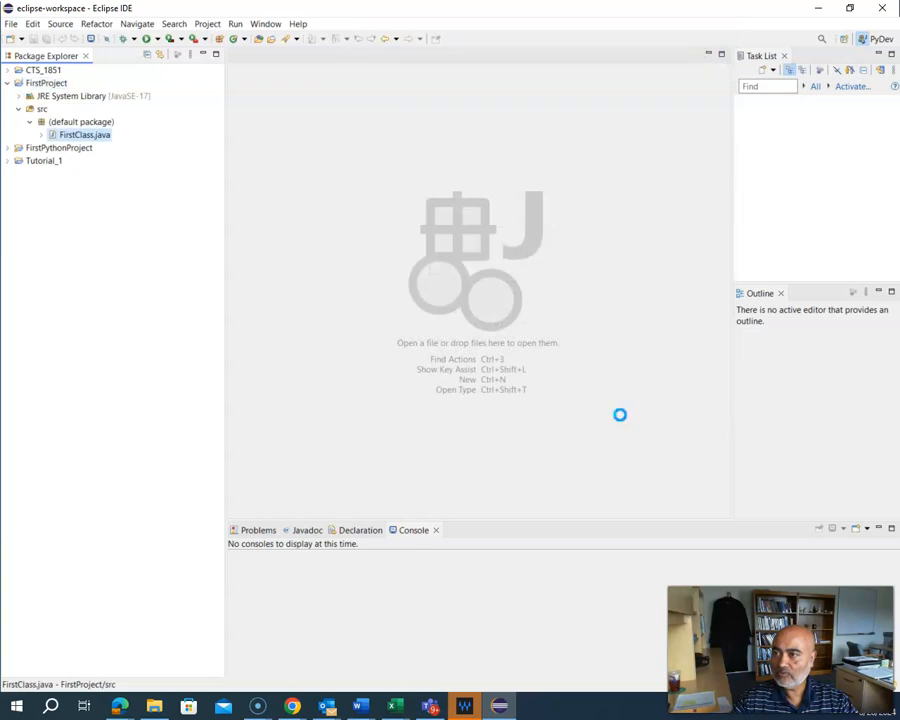
# Step: In FirstClass.java, add System.out.println("Testing my first project code"); below the TODO comment
pyautogui.doubleClick(96, 138)
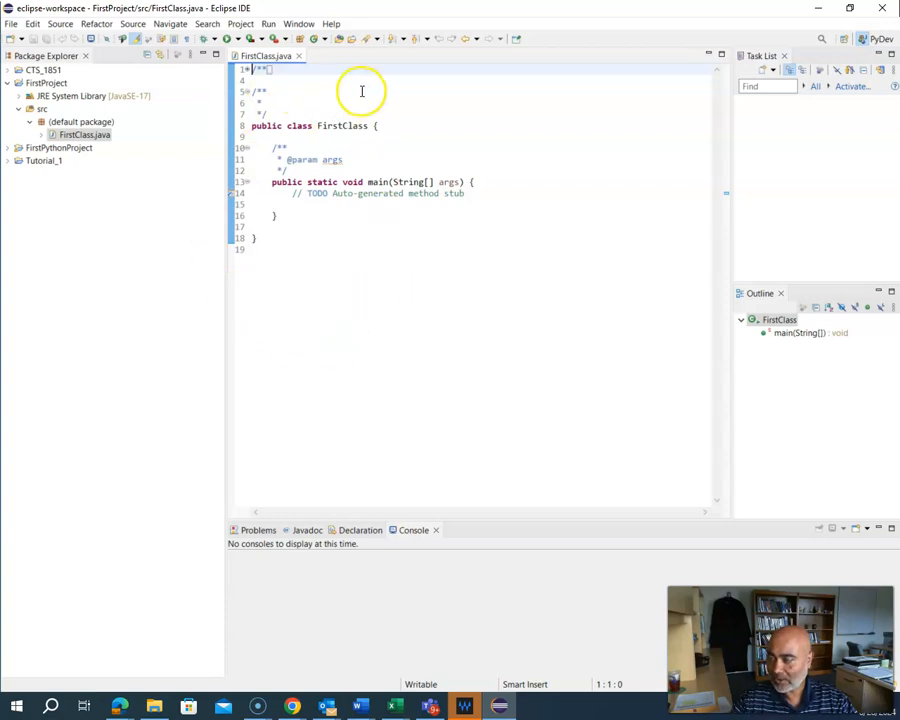
pyautogui.click(476, 193)
pyautogui.press('Return')
pyautogui.write('System.')
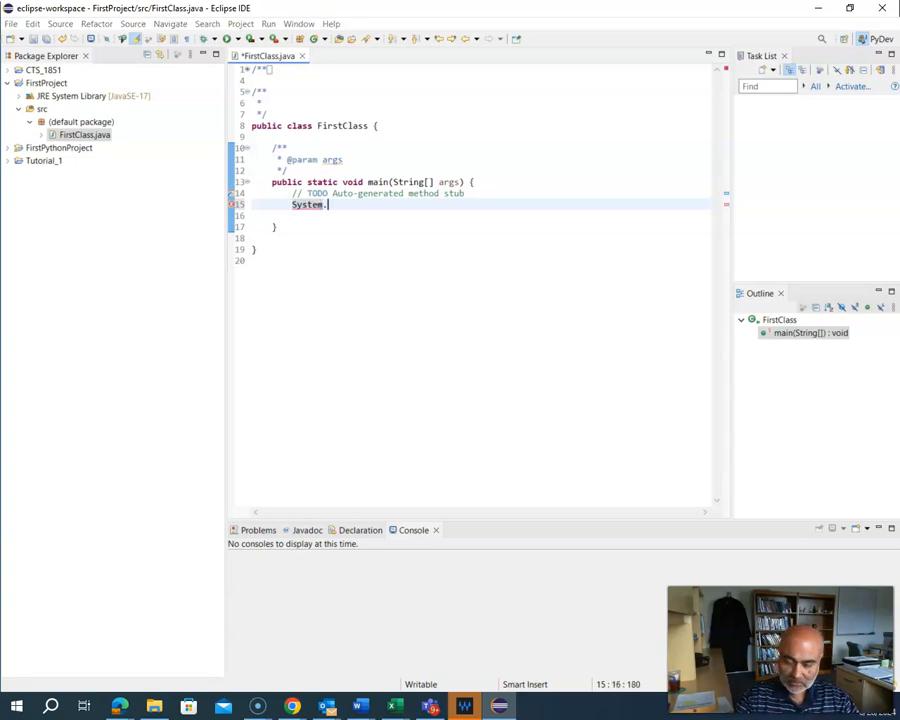
pyautogui.press('Return')
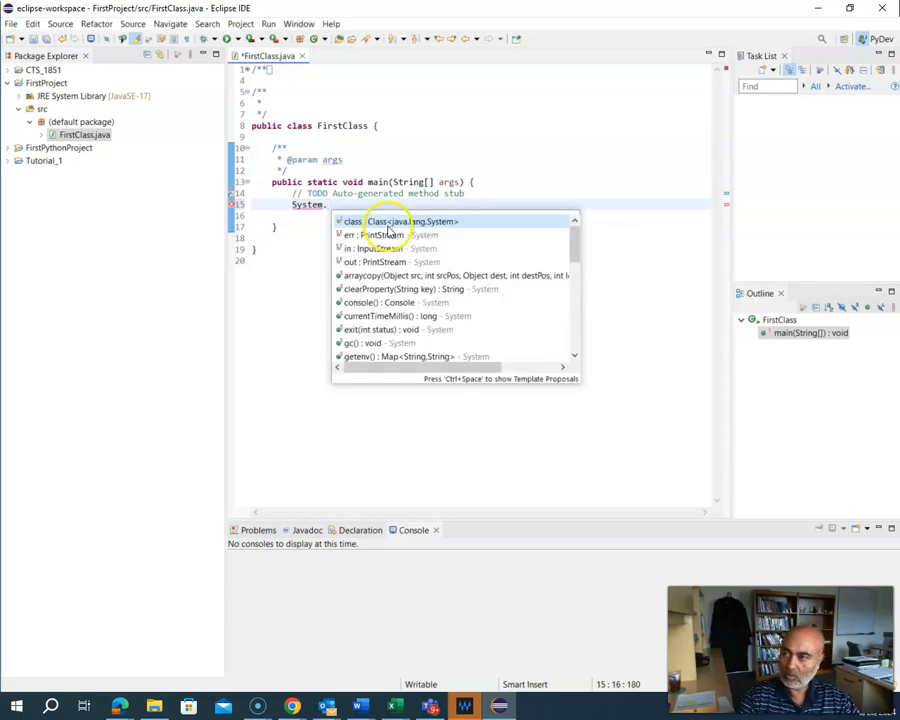
pyautogui.write('out.print')
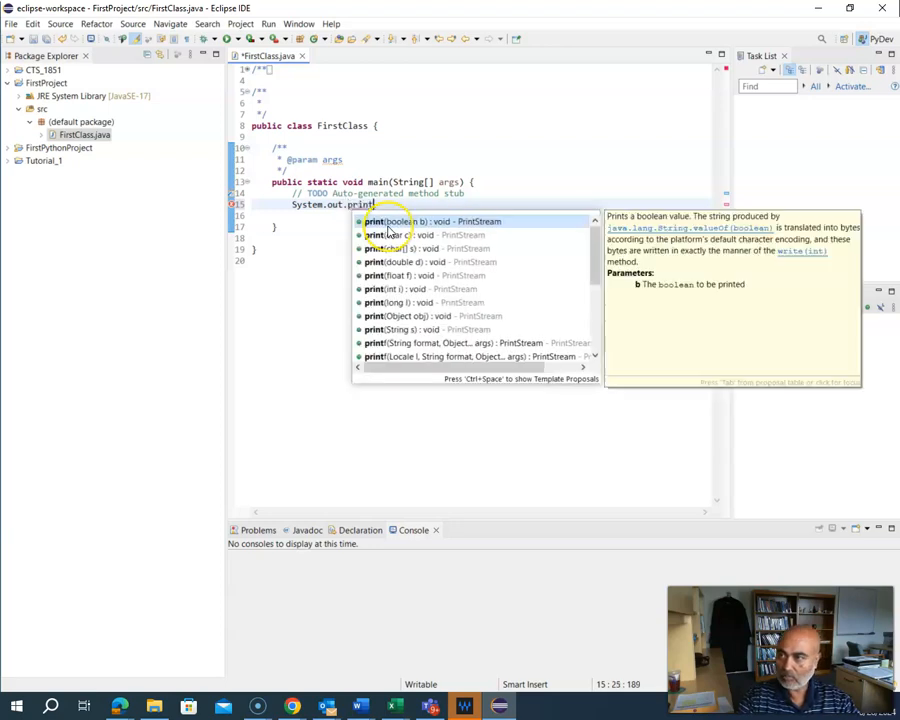
pyautogui.write('ln(')
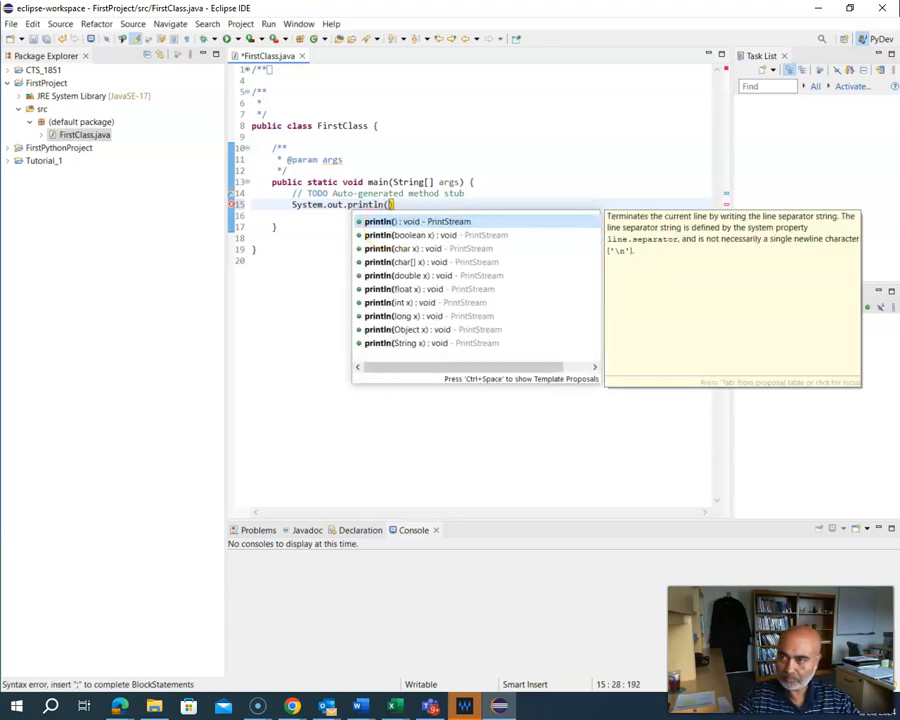
pyautogui.write('Tes')
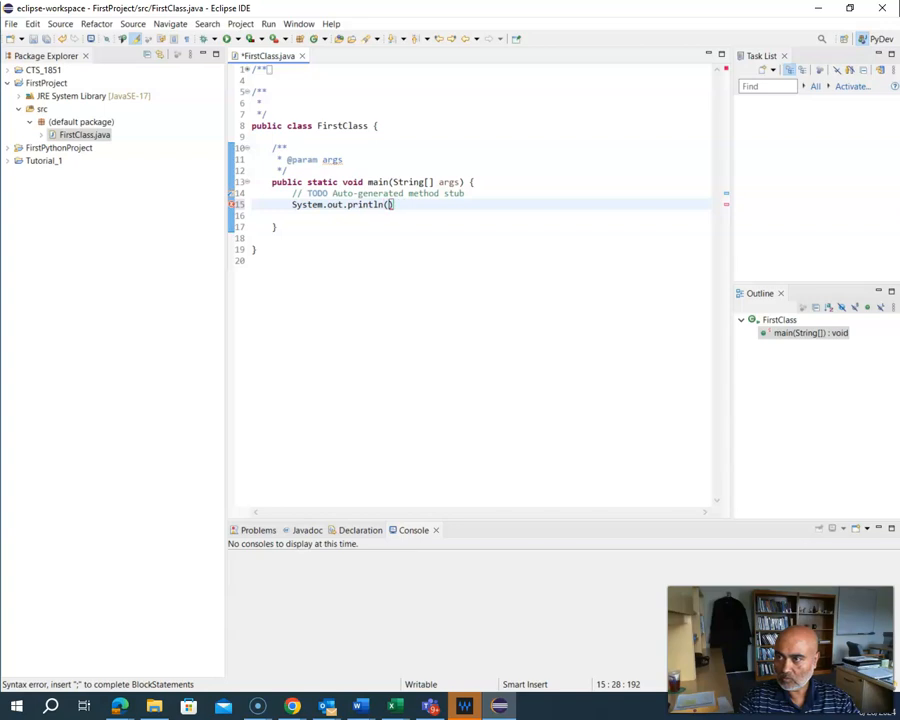
pyautogui.write('"Testing my first project code')
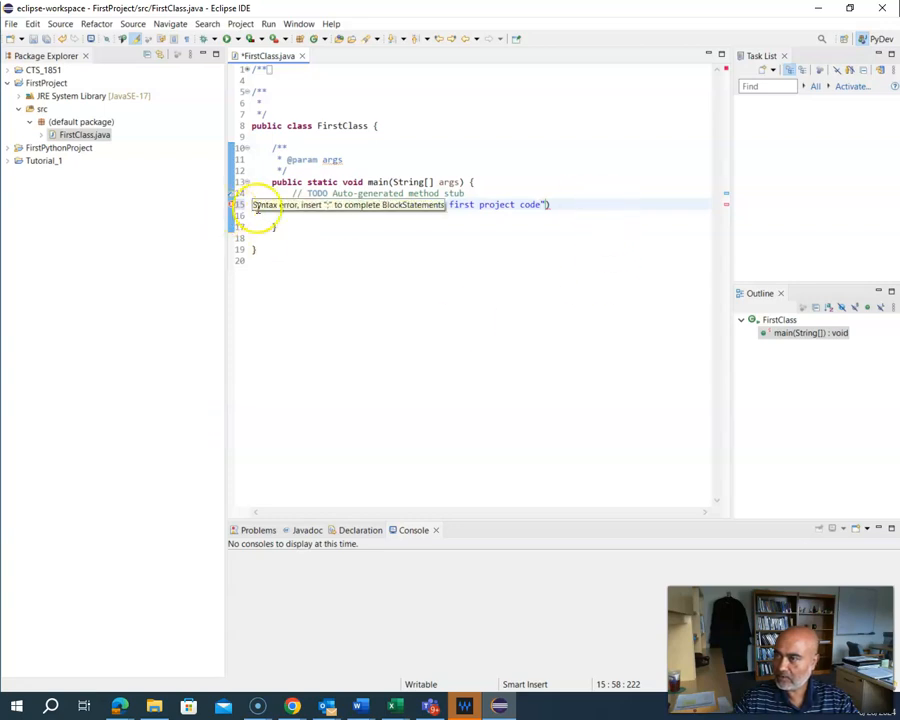
pyautogui.click(552, 204)
pyautogui.write(';')
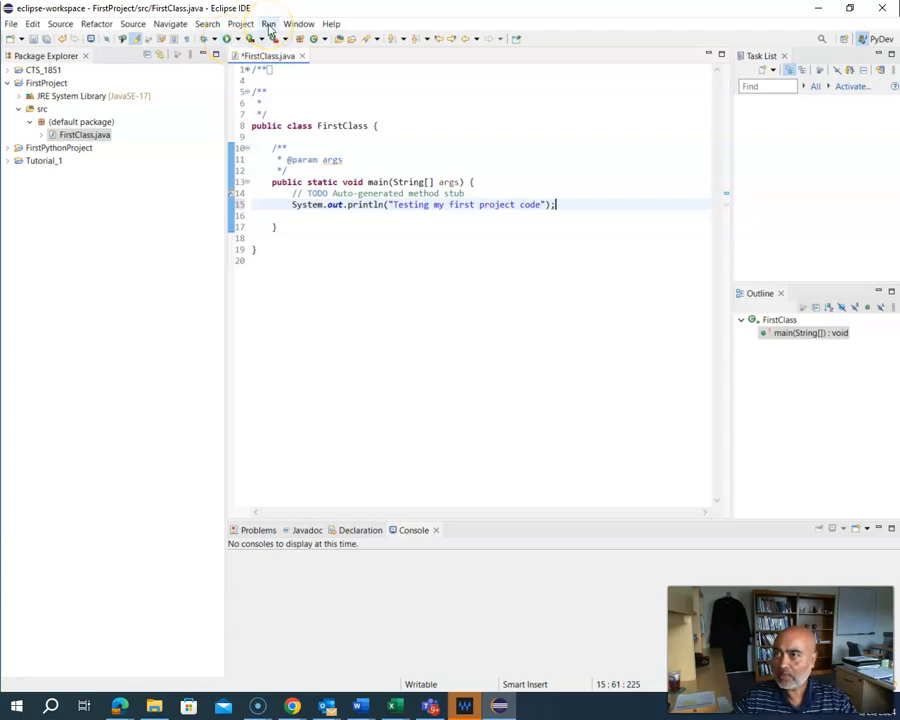
# Step: Run FirstClass and select the 'Testing my first project code' output line in the Console
pyautogui.click(229, 39)
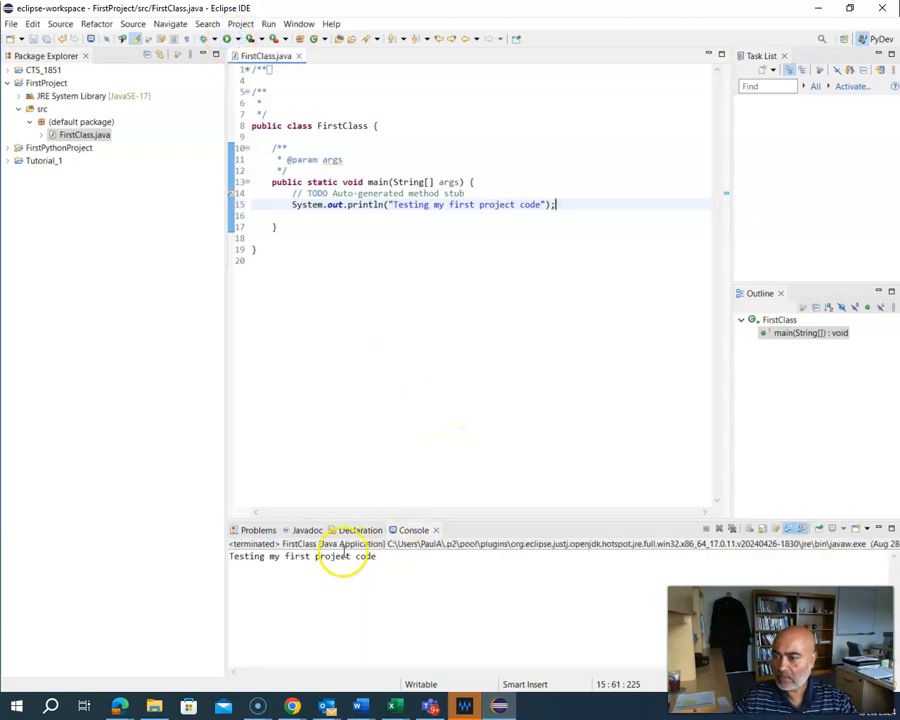
pyautogui.moveTo(378, 556); pyautogui.dragTo(224, 556)
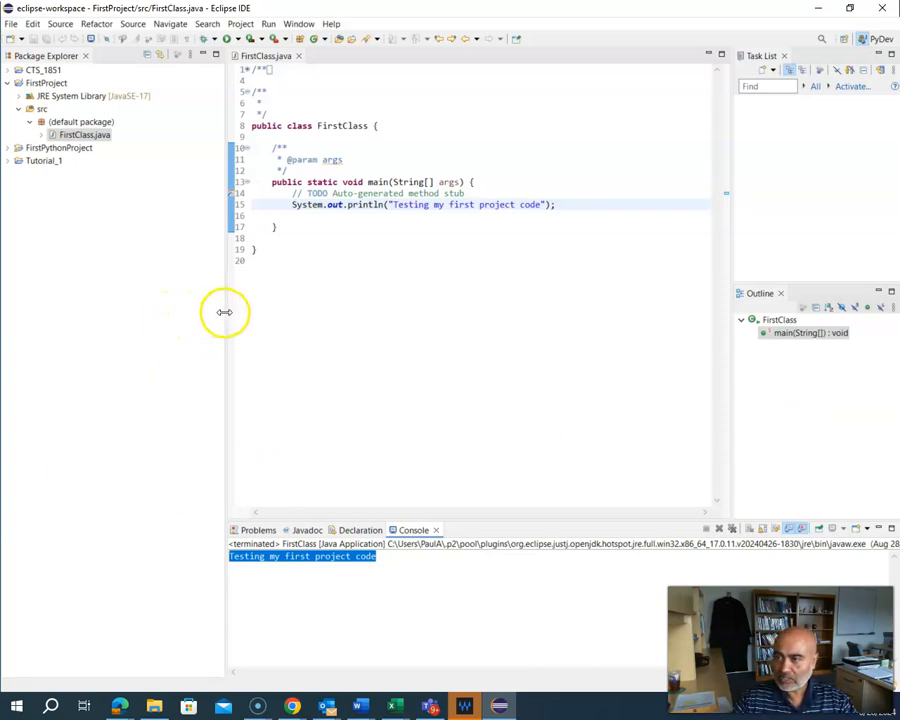
# Step: Narrow the Package Explorer, clear the Console selection, and switch to File Explorer
pyautogui.moveTo(227, 310); pyautogui.dragTo(147, 315)
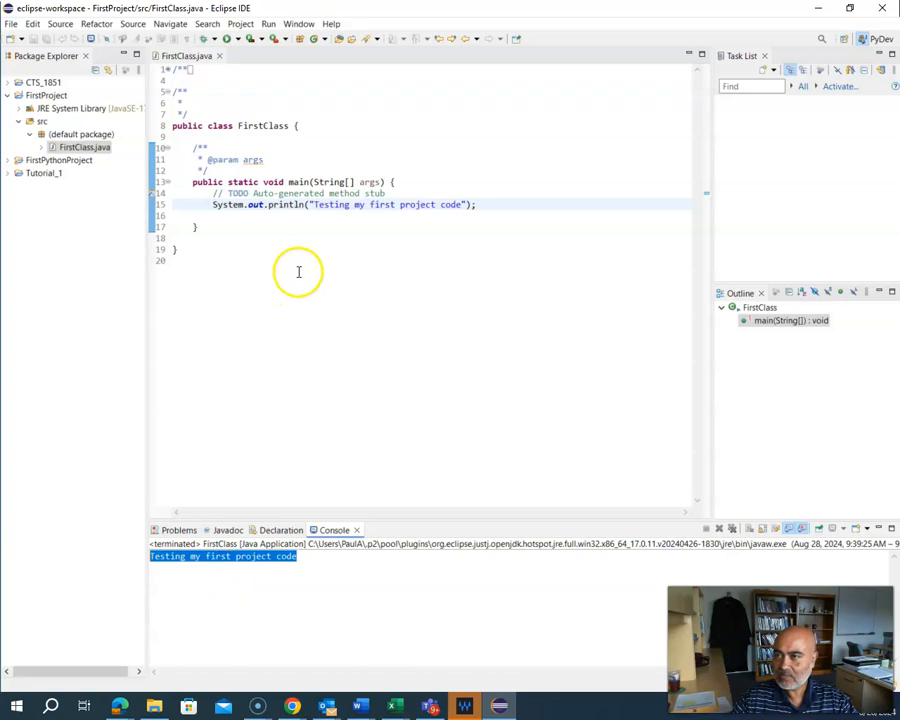
pyautogui.click(247, 578)
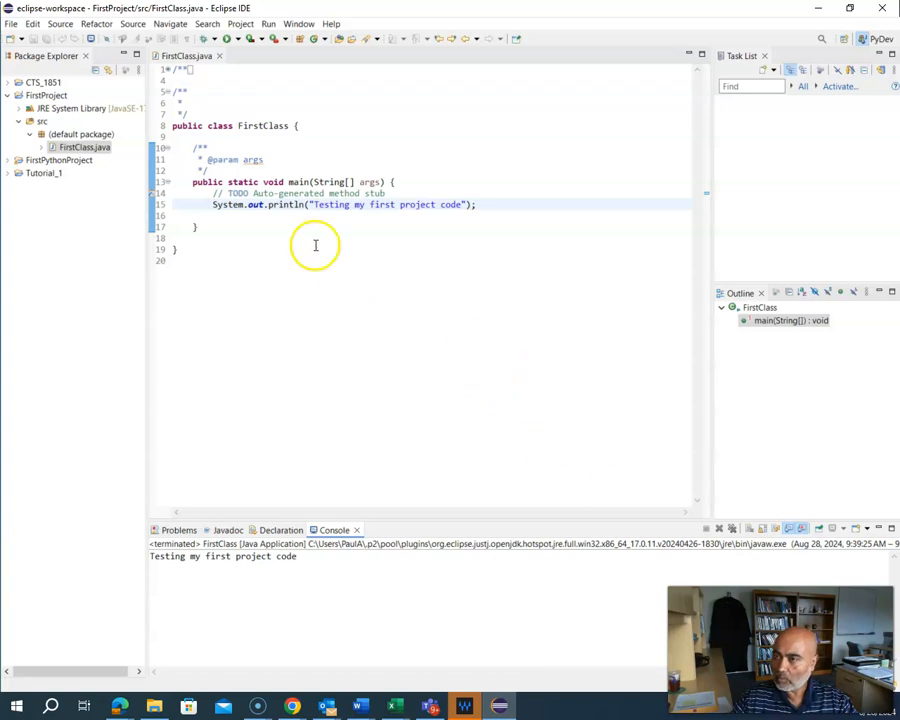
pyautogui.moveTo(302, 204)
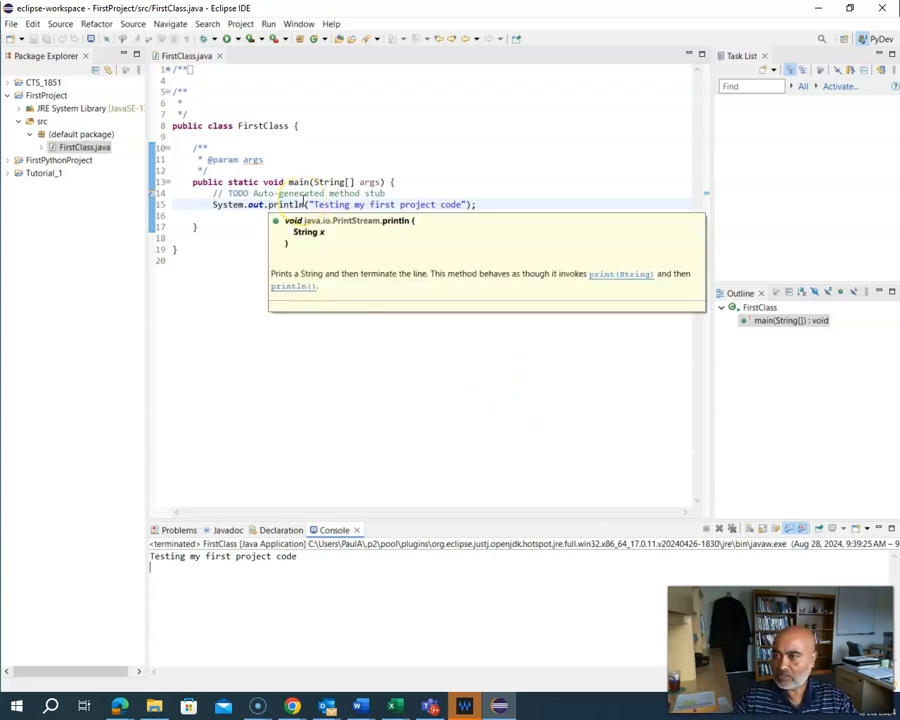
pyautogui.click(168, 710)
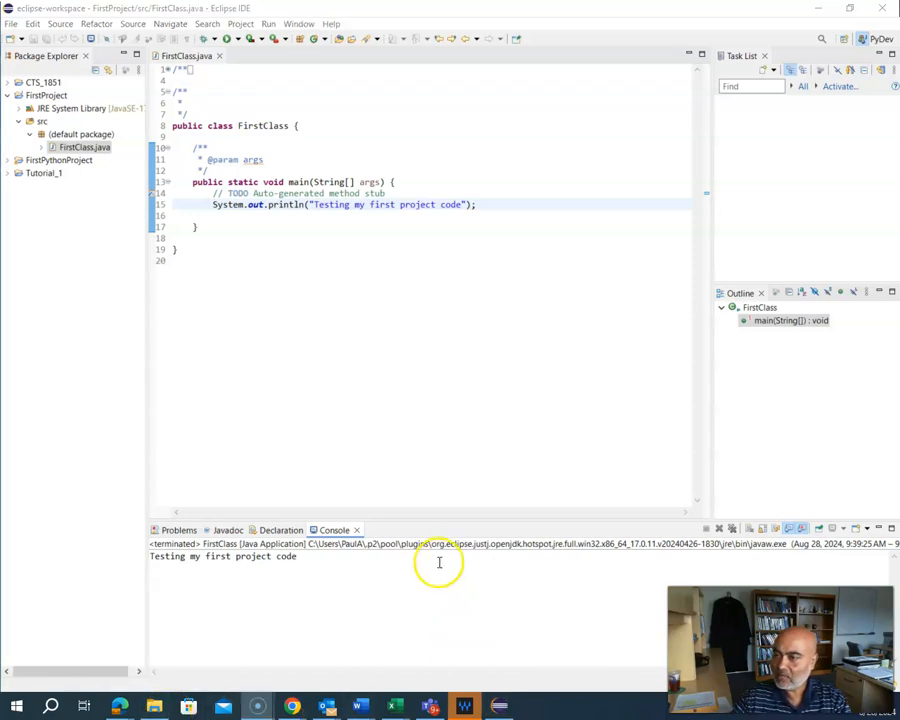